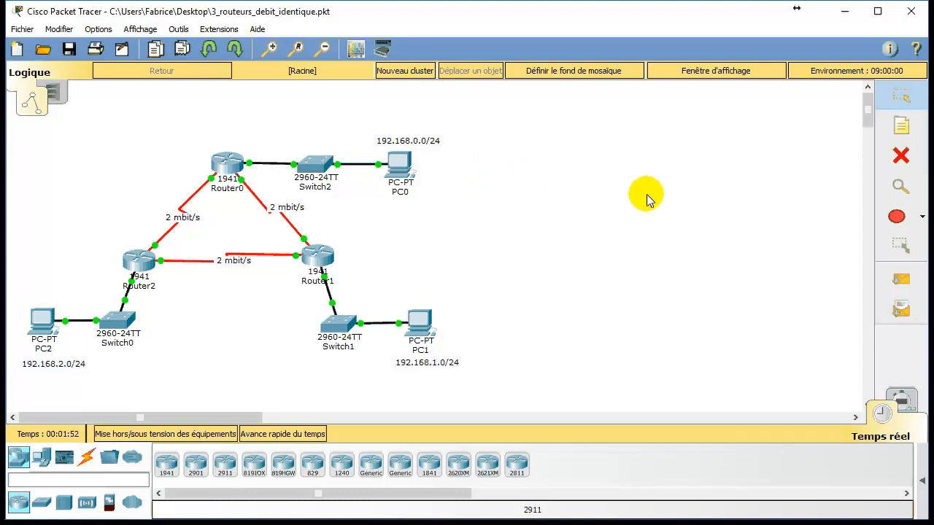
Show the PDU list, fast-forward the network time, and reset the simulation in simulation mode
{"action": "left_click", "coordinate": [922, 486]}
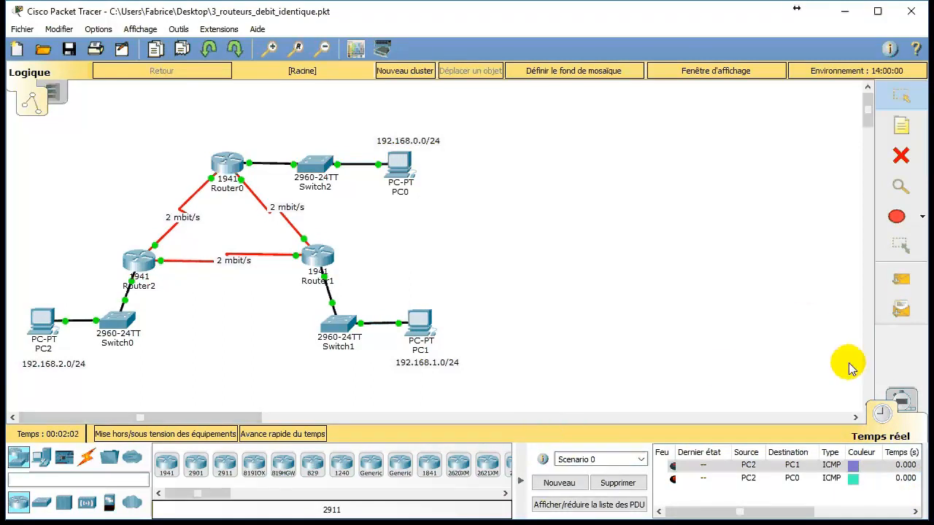
{"action": "left_click", "coordinate": [285, 438]}
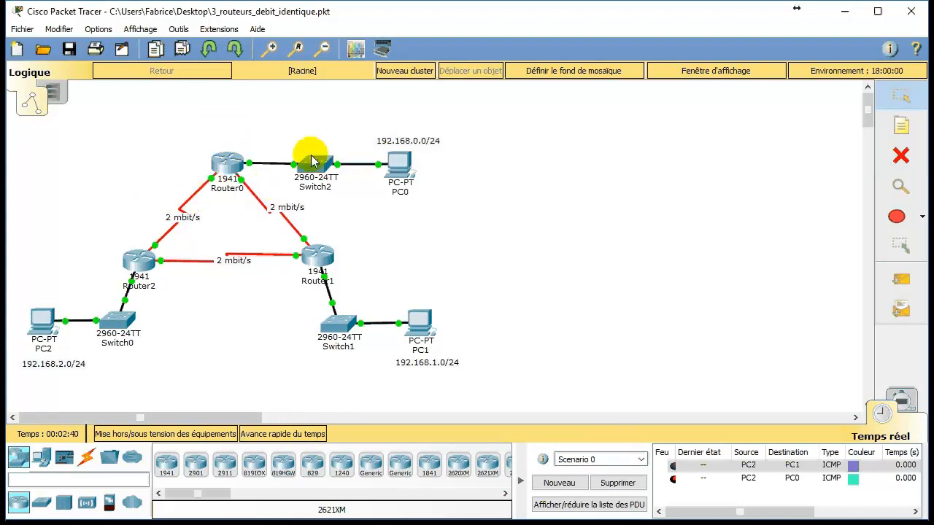
{"action": "left_click", "coordinate": [908, 401]}
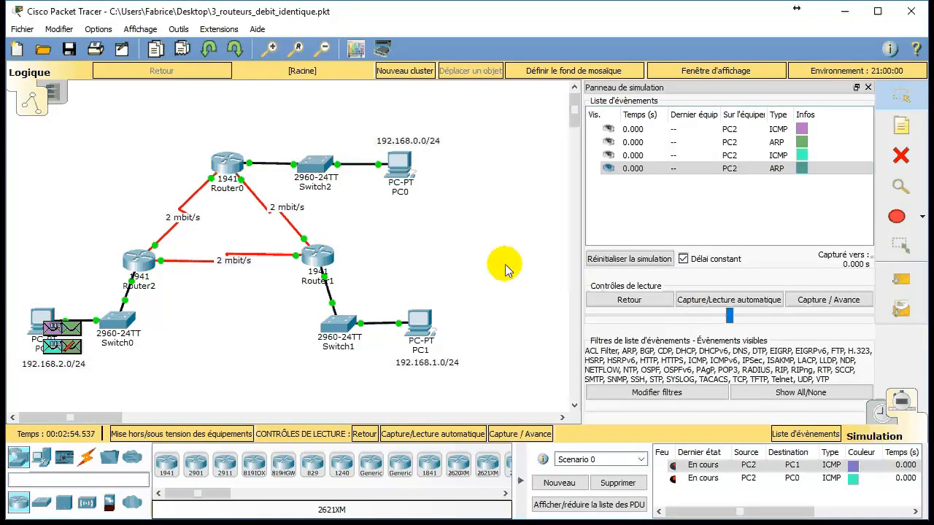
{"action": "left_click", "coordinate": [632, 259]}
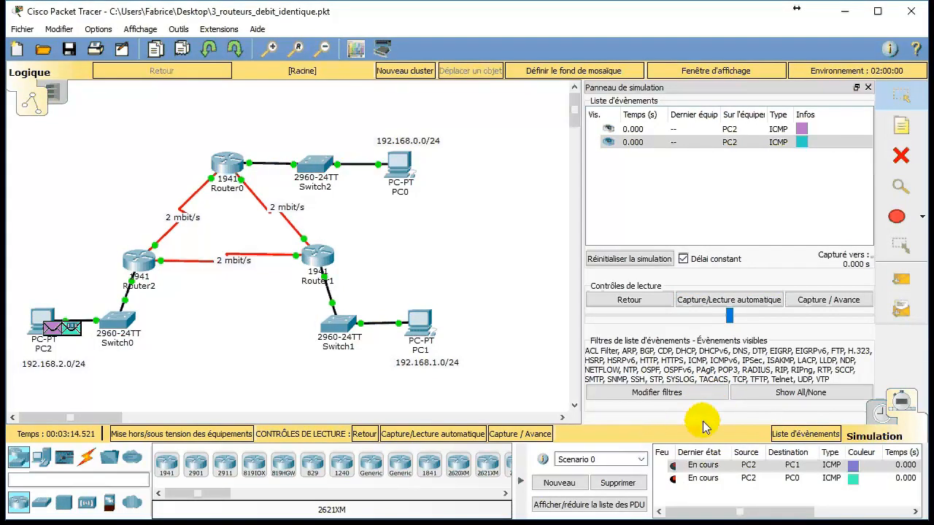
Exclude every IPv4 protocol except ICMP from the simulation event filters
{"action": "left_click", "coordinate": [651, 398]}
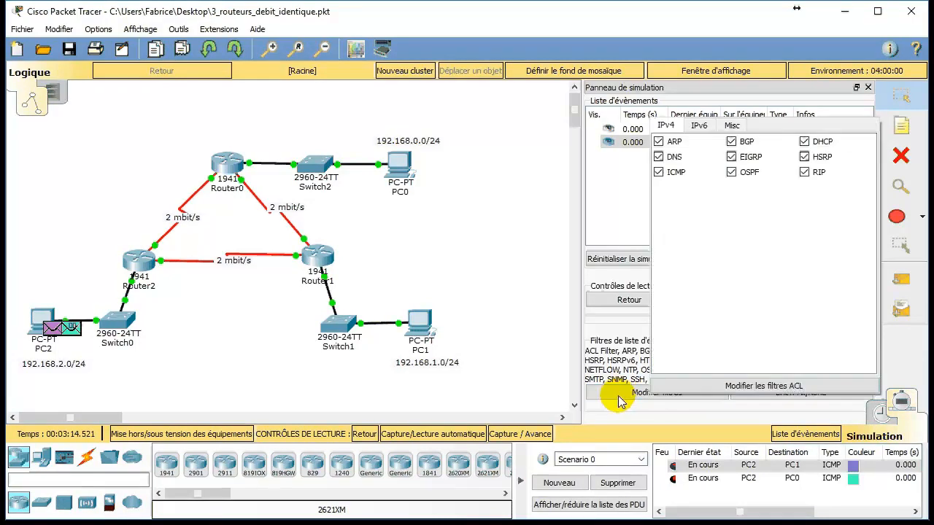
{"action": "left_click", "coordinate": [659, 142]}
{"action": "left_click", "coordinate": [659, 157]}
{"action": "left_click", "coordinate": [731, 141]}
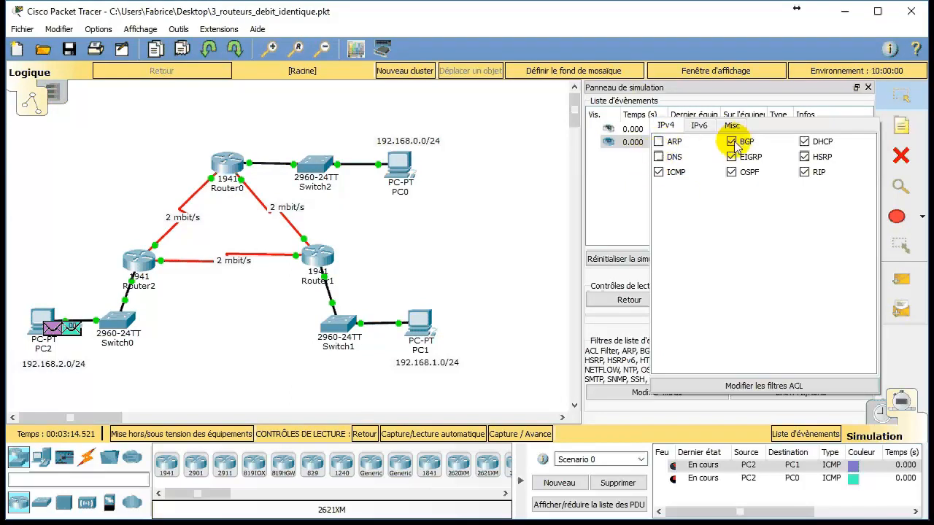
{"action": "left_click", "coordinate": [734, 157]}
{"action": "left_click", "coordinate": [731, 175]}
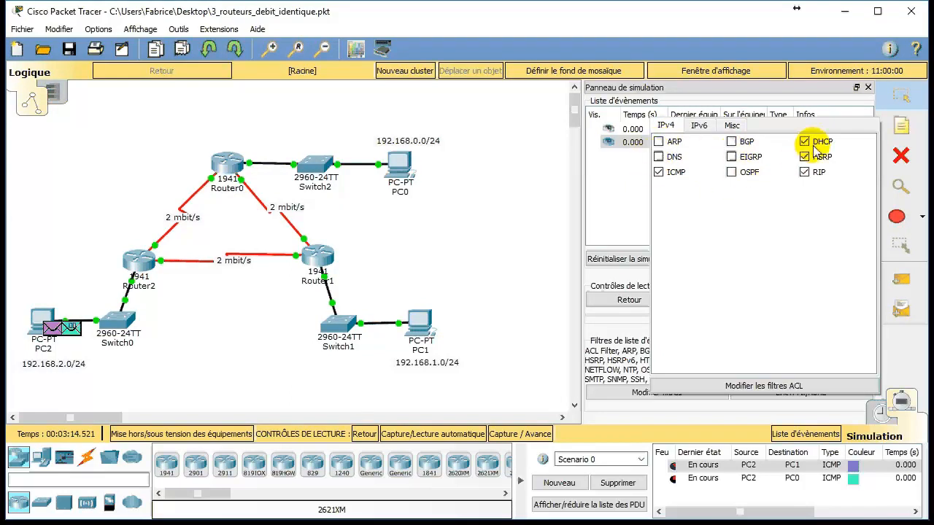
{"action": "left_click", "coordinate": [804, 142]}
{"action": "left_click", "coordinate": [805, 157]}
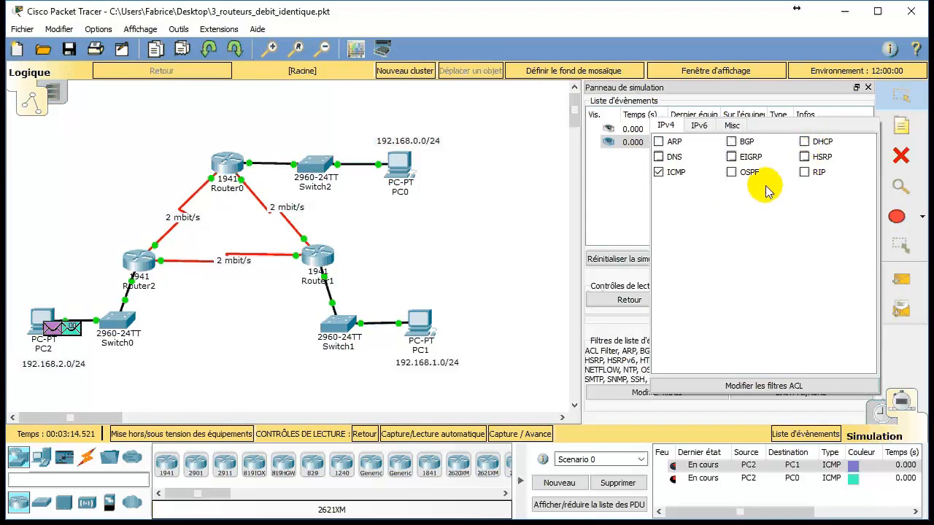
Exclude all IPv6 protocols, including ICMPv6, RIPng, EIGRPv6 and NDP, from the simulation event filters
{"action": "left_click", "coordinate": [698, 125]}
{"action": "left_click", "coordinate": [659, 157]}
{"action": "left_click", "coordinate": [659, 172]}
{"action": "left_click", "coordinate": [731, 142]}
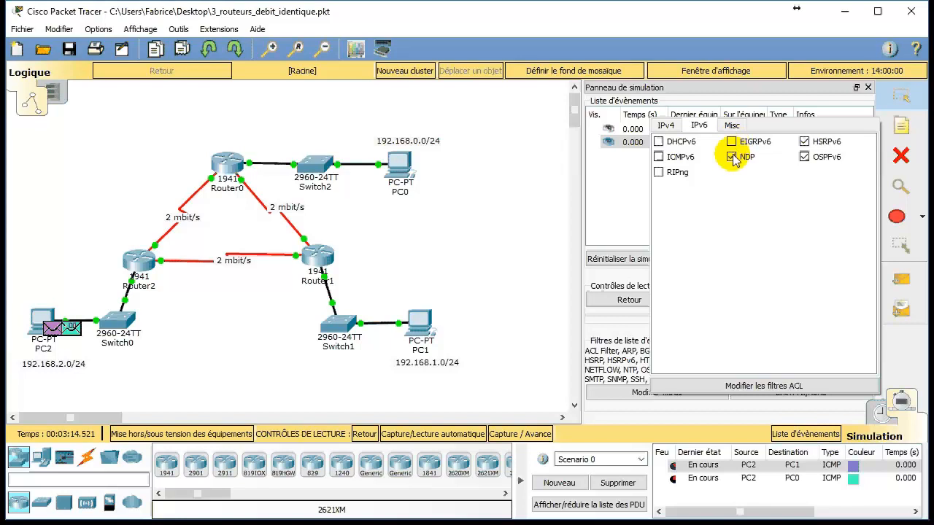
{"action": "left_click", "coordinate": [732, 157]}
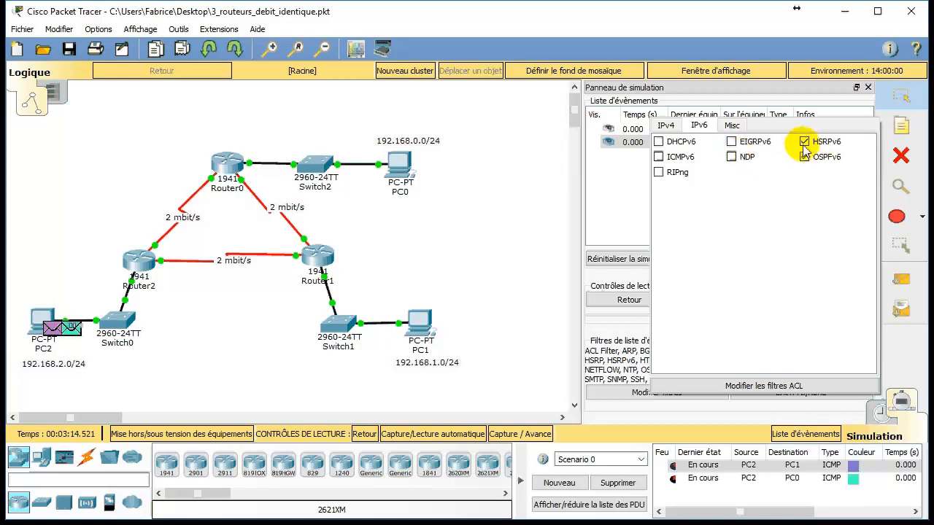
Exclude all miscellaneous protocols, from ACL Filter to Telnet, from the event filters and close the filter list
{"action": "left_click", "coordinate": [732, 126]}
{"action": "left_click", "coordinate": [659, 142]}
{"action": "left_click", "coordinate": [658, 157]}
{"action": "left_click", "coordinate": [659, 172]}
{"action": "left_click", "coordinate": [659, 203]}
{"action": "left_click", "coordinate": [659, 218]}
{"action": "left_click", "coordinate": [659, 248]}
{"action": "left_click", "coordinate": [659, 279]}
{"action": "left_click", "coordinate": [659, 295]}
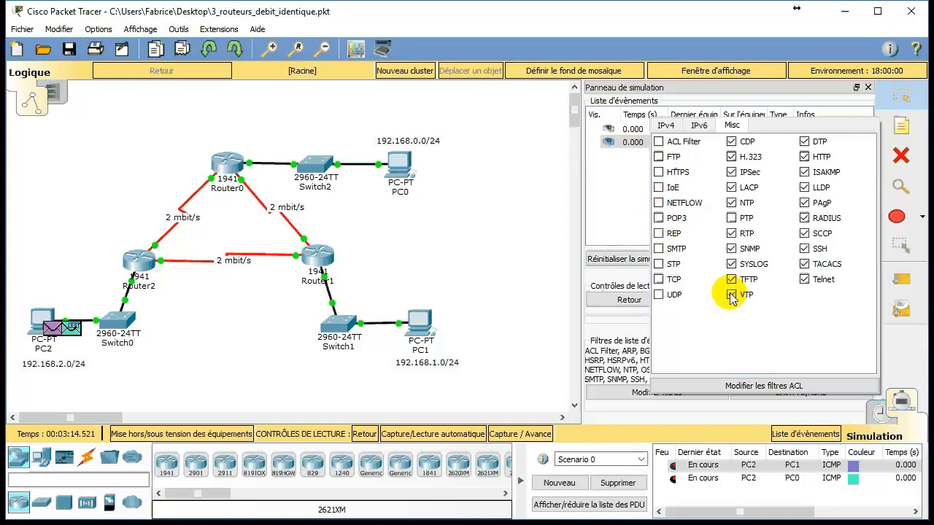
{"action": "left_click", "coordinate": [732, 264]}
{"action": "left_click", "coordinate": [732, 233]}
{"action": "left_click", "coordinate": [732, 248]}
{"action": "left_click", "coordinate": [731, 188]}
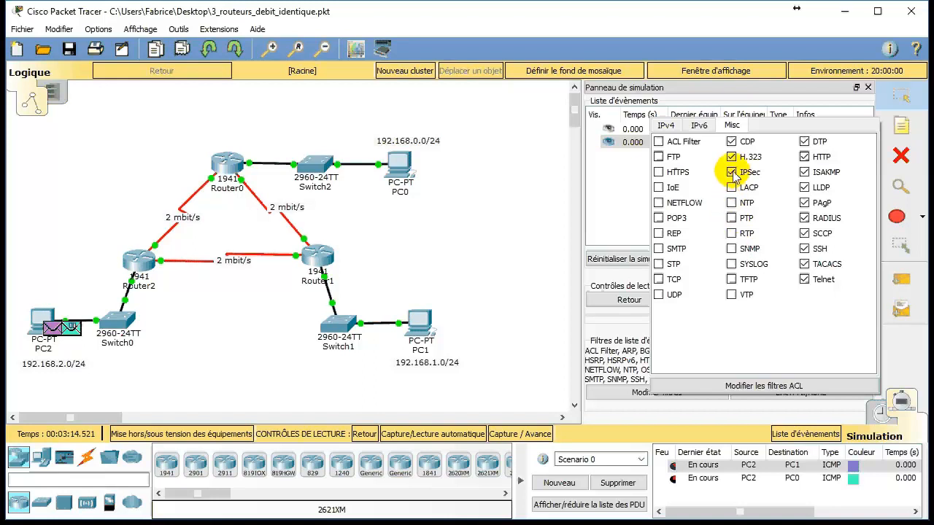
{"action": "left_click", "coordinate": [731, 157]}
{"action": "left_click", "coordinate": [732, 141]}
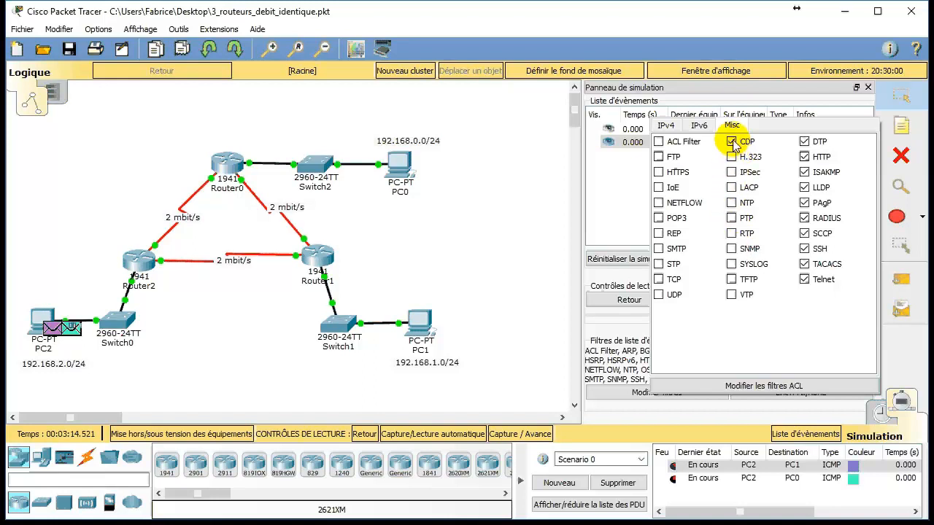
{"action": "left_click", "coordinate": [804, 157]}
{"action": "left_click", "coordinate": [804, 172]}
{"action": "left_click", "coordinate": [805, 187]}
{"action": "left_click", "coordinate": [805, 219]}
{"action": "left_click", "coordinate": [805, 234]}
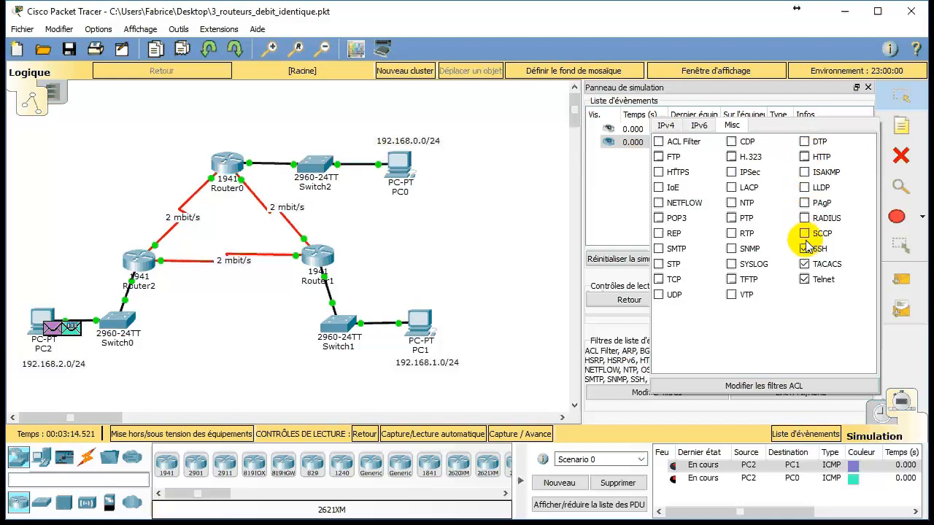
{"action": "left_click", "coordinate": [805, 264]}
{"action": "left_click", "coordinate": [805, 279]}
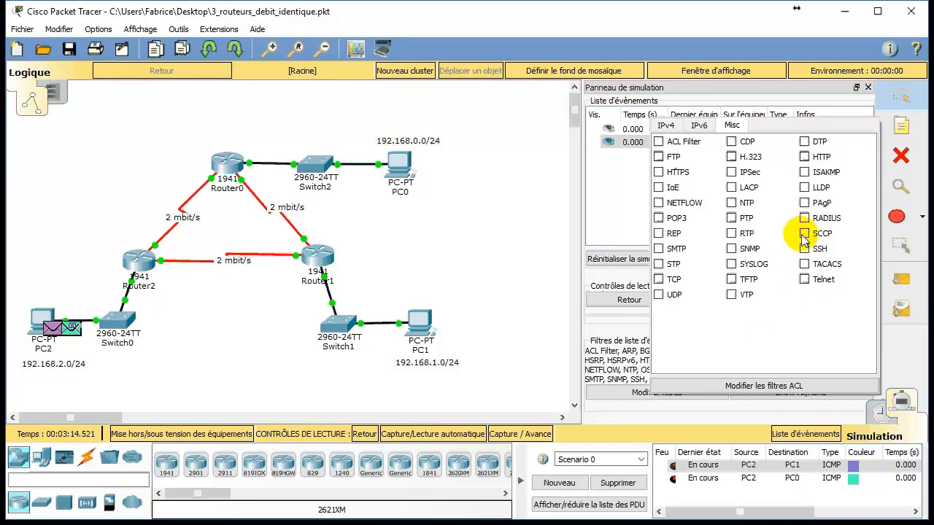
{"action": "left_click", "coordinate": [605, 337]}
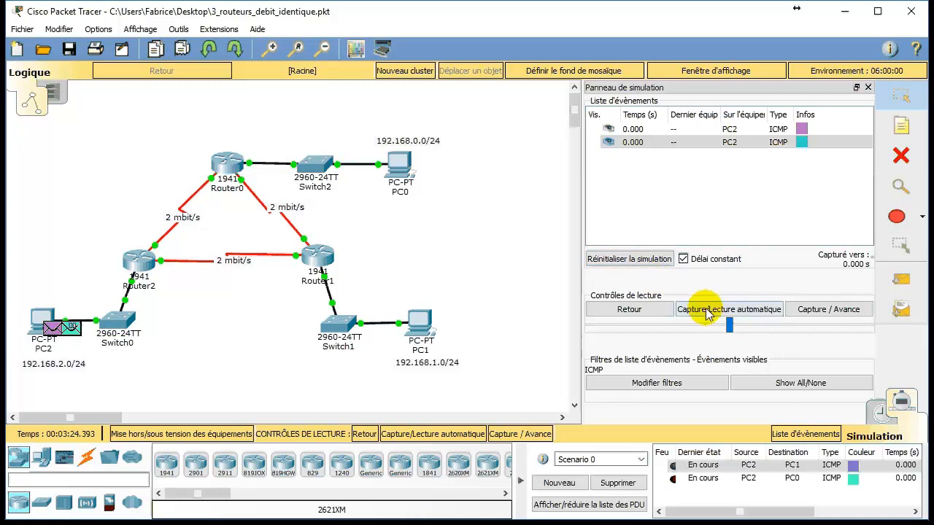
Increase the playback speed and run the automatic capture of the PC2 pings until the buffer is full, dismissing the notice
{"action": "left_click_drag", "start_coordinate": [739, 331], "coordinate": [802, 335]}
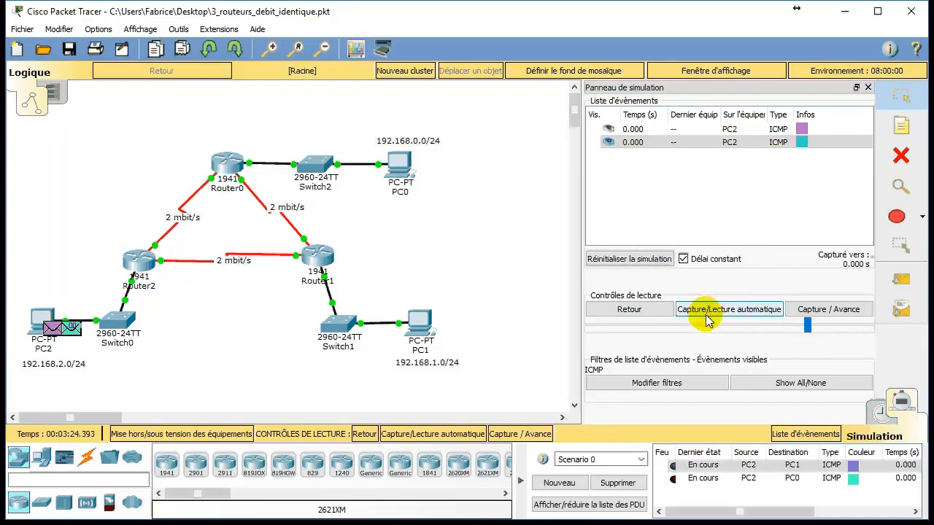
{"action": "left_click", "coordinate": [748, 313]}
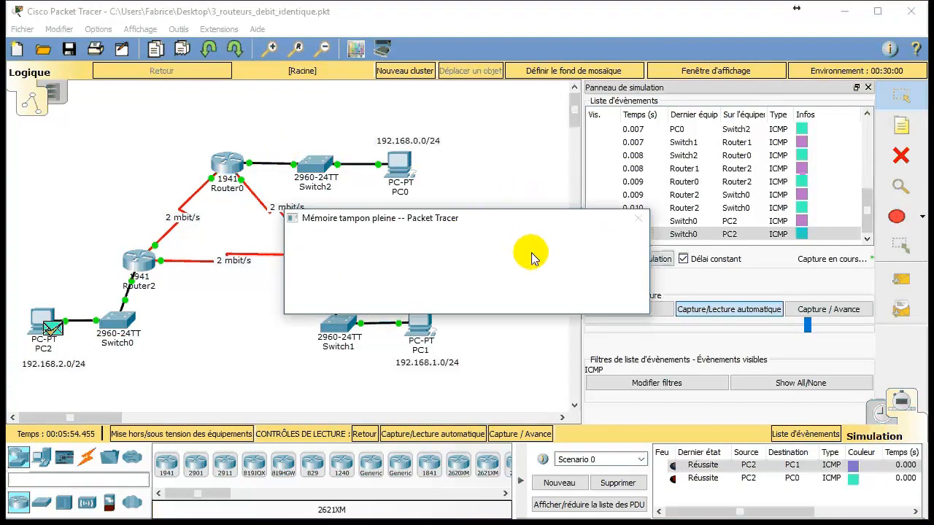
{"action": "left_click", "coordinate": [455, 298]}
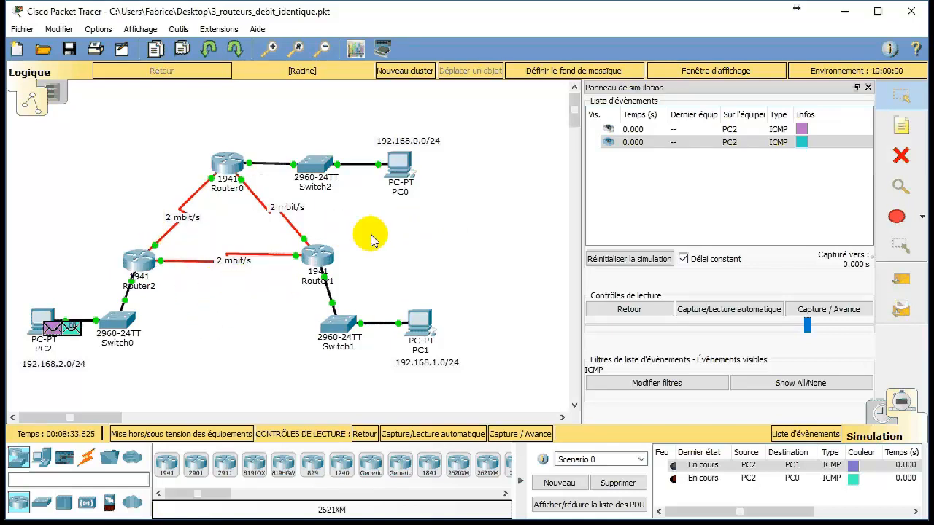
Delete the serial link between Router2 and Router1 and reset the simulation
{"action": "left_click", "coordinate": [901, 155]}
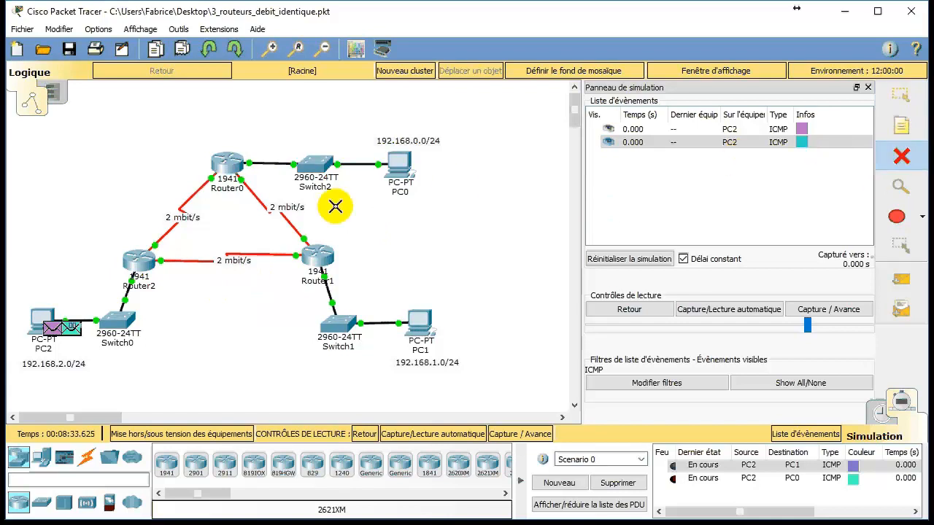
{"action": "left_click", "coordinate": [231, 253]}
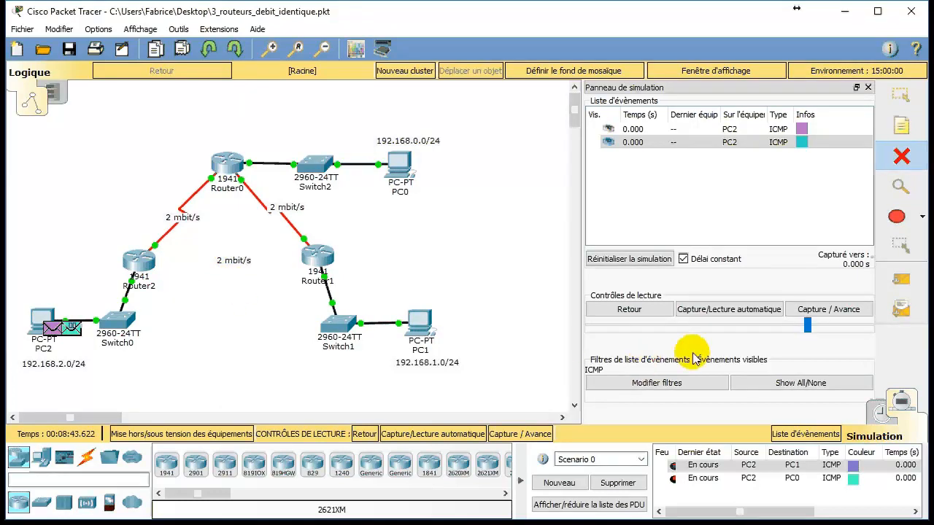
{"action": "left_click", "coordinate": [645, 266]}
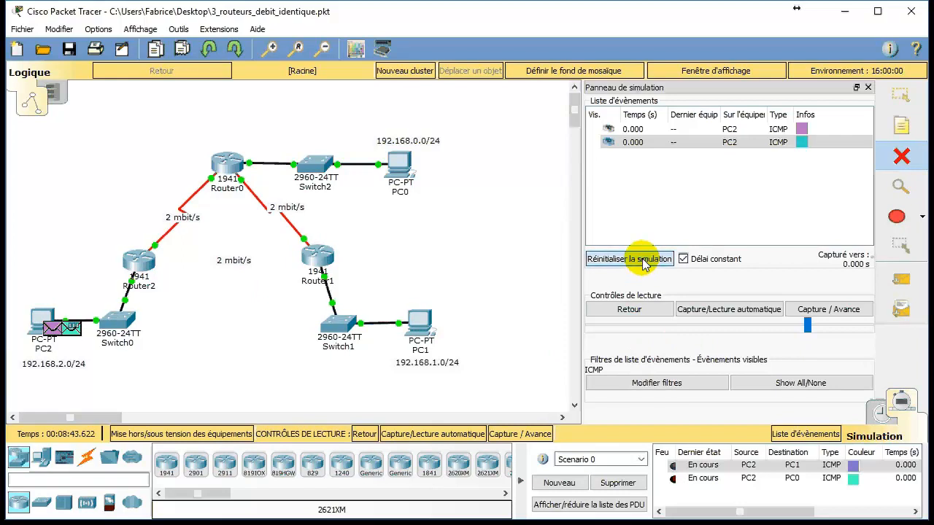
Run the automatic capture until the packets reach PC0 and PC1, stop it, and advance the replies event by event
{"action": "left_click", "coordinate": [707, 312]}
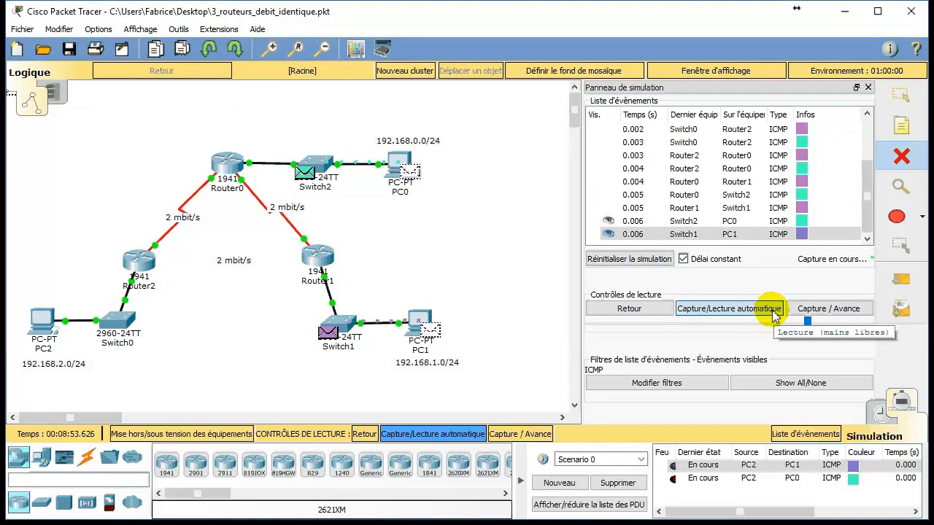
{"action": "left_click", "coordinate": [775, 312]}
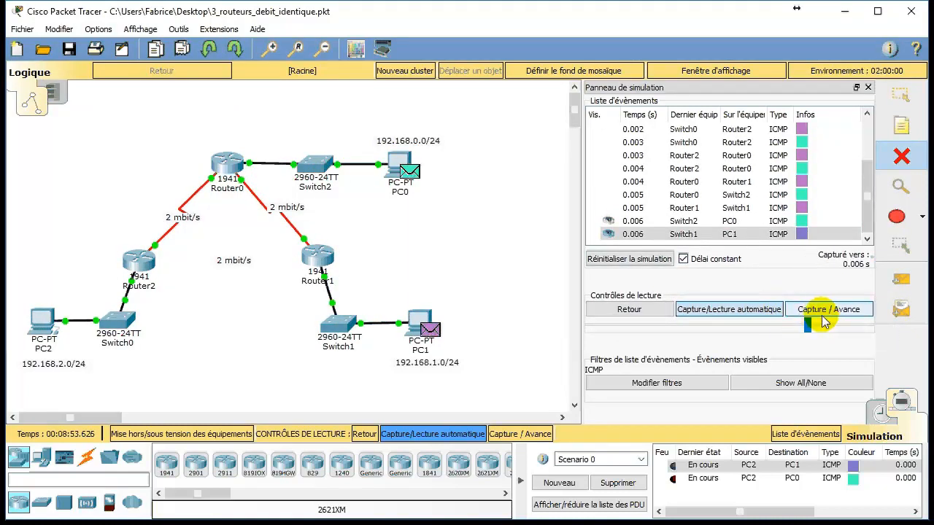
{"action": "left_click", "coordinate": [825, 310]}
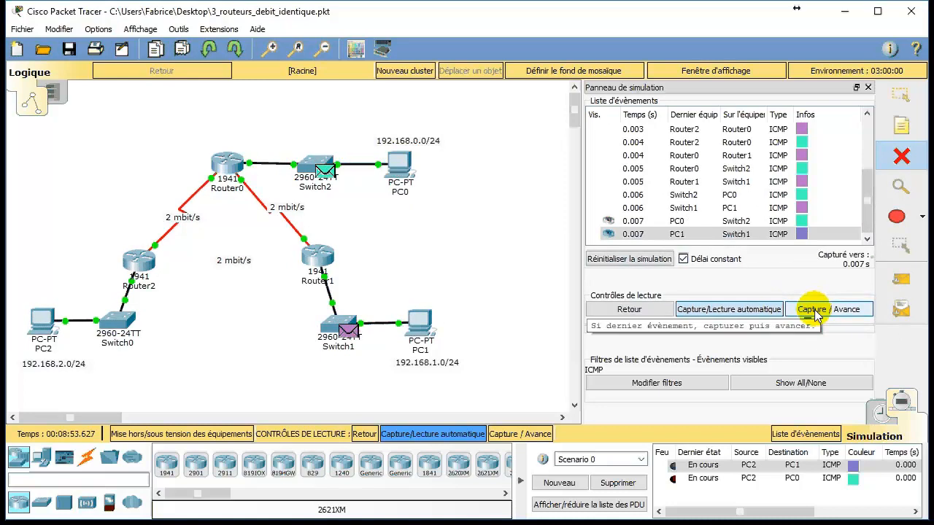
{"action": "left_click", "coordinate": [810, 313]}
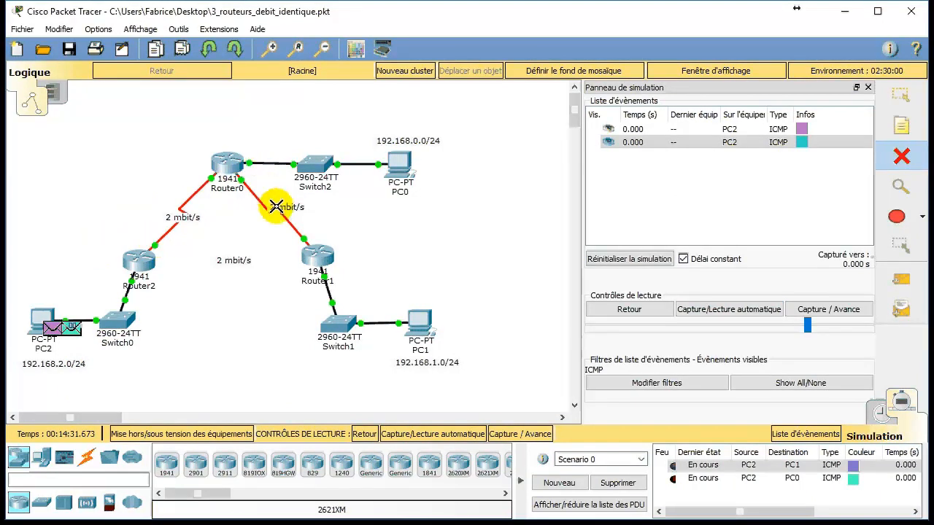
Open 3_routeurs_debit_differents.pkt from the desktop without saving the changes to the current network
{"action": "left_click", "coordinate": [43, 51]}
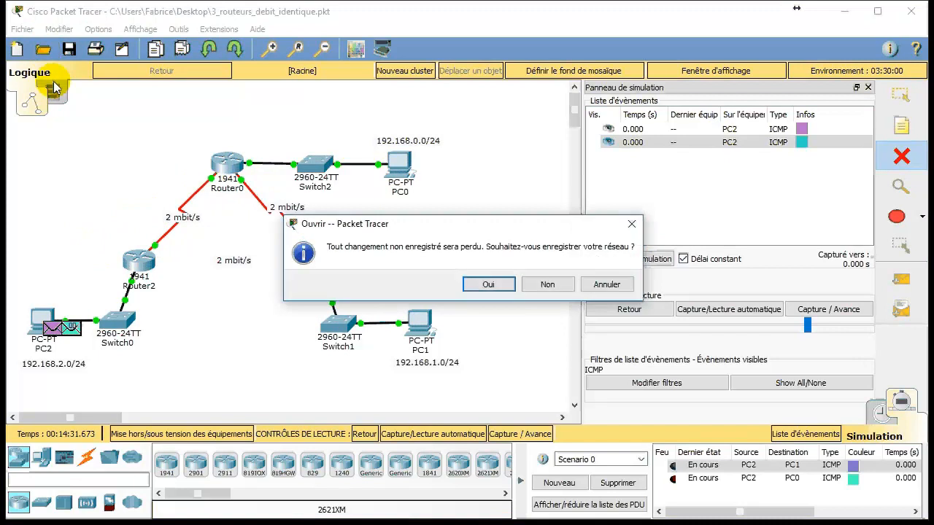
{"action": "left_click", "coordinate": [547, 286]}
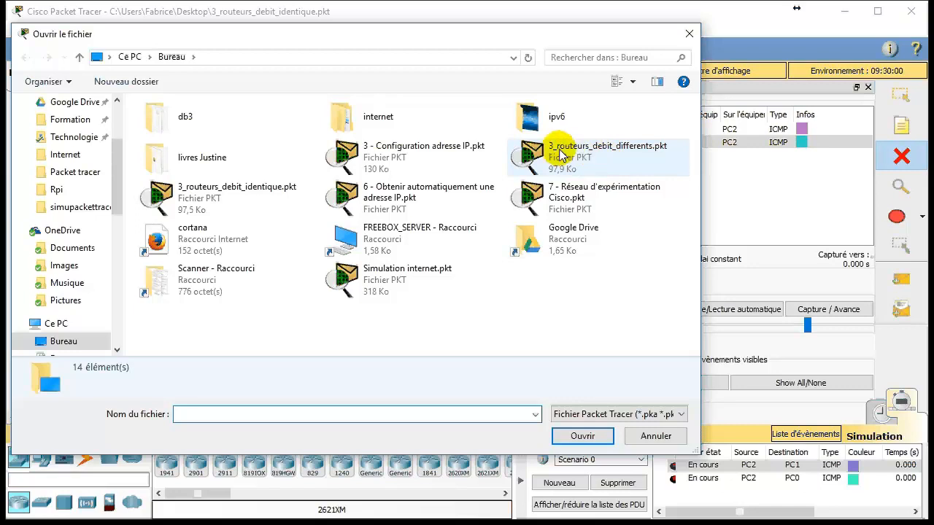
{"action": "double_click", "coordinate": [627, 145]}
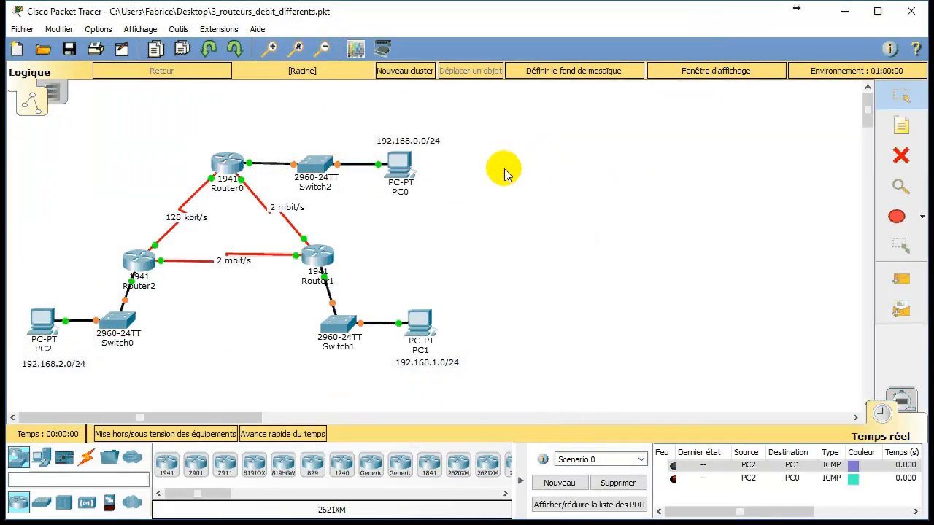
Fast-forward the network time, enter simulation mode and reset the simulation for the network with different link speeds
{"action": "left_click", "coordinate": [281, 434]}
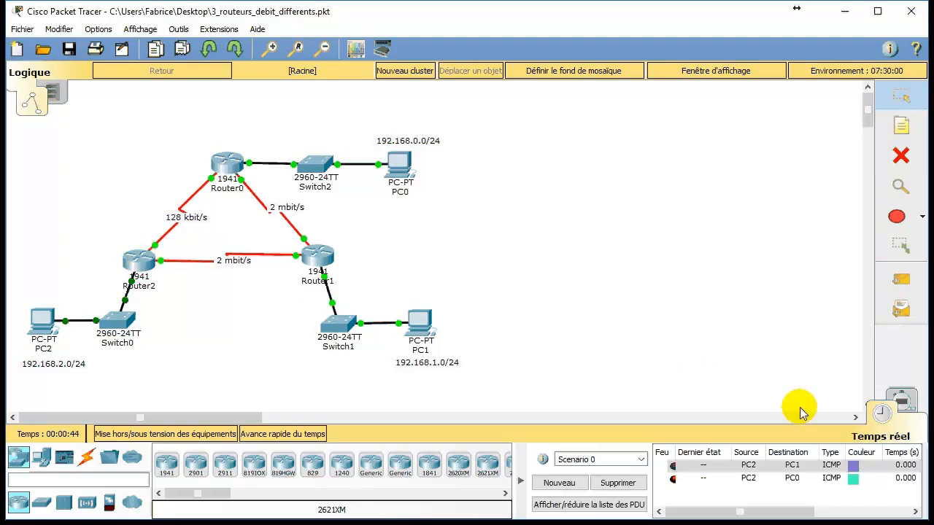
{"action": "left_click", "coordinate": [903, 404]}
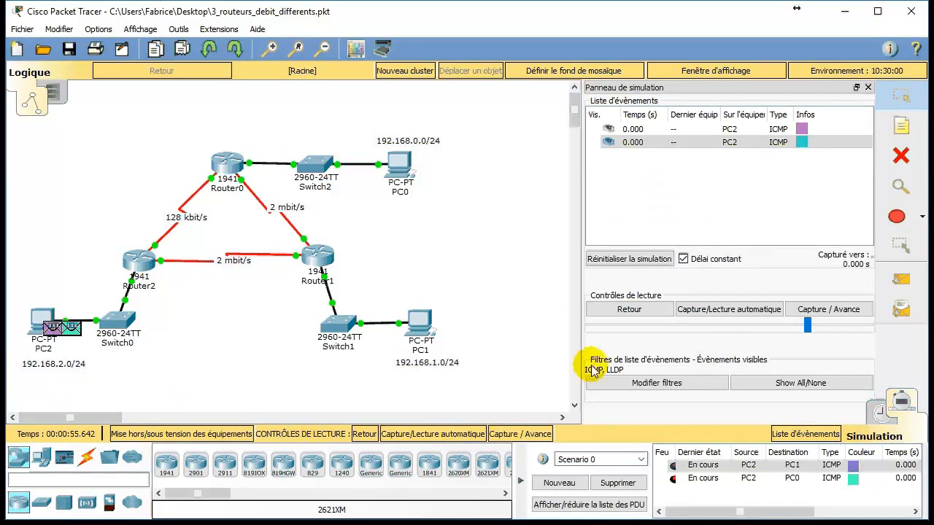
{"action": "left_click", "coordinate": [620, 263]}
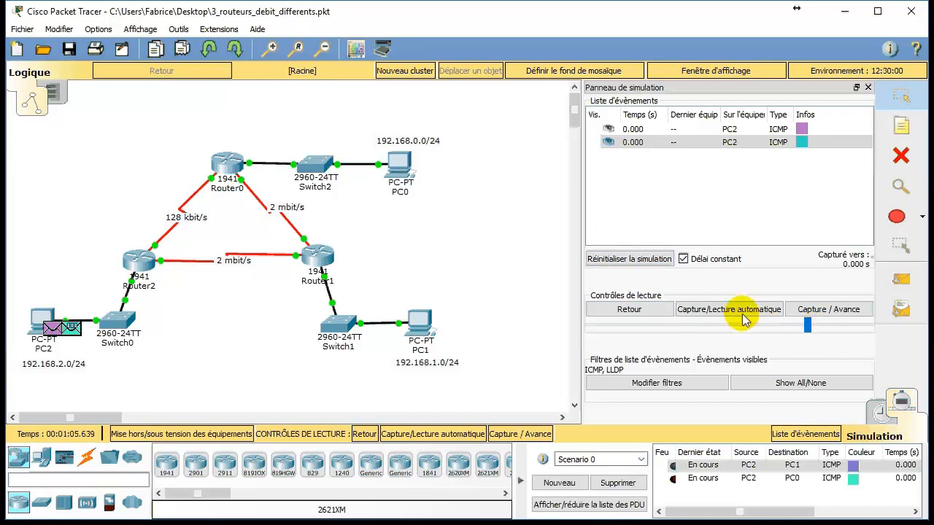
Run the automatic capture and follow the ICMP packets from PC2 to PC1 and PC0 and back
{"action": "left_click", "coordinate": [702, 316]}
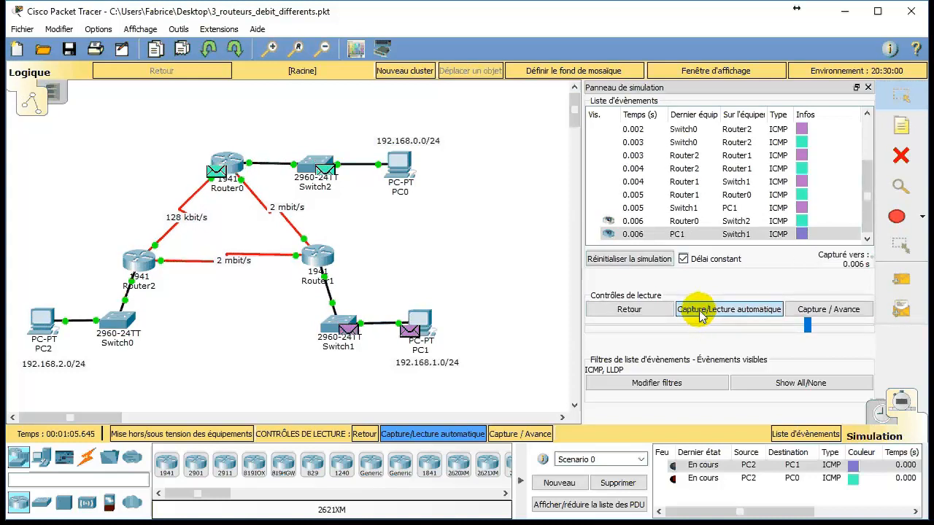
{"action": "mouse_move", "coordinate": [418, 321]}
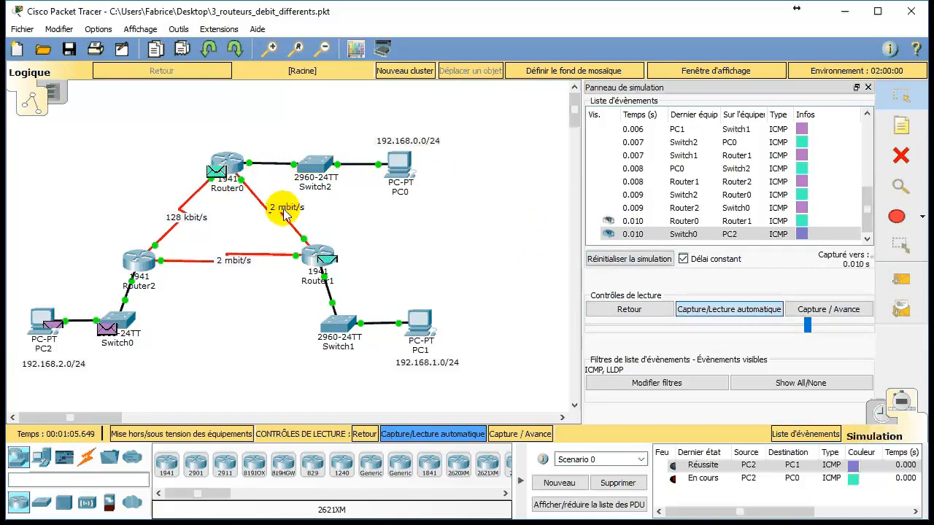
{"action": "mouse_move", "coordinate": [330, 271]}
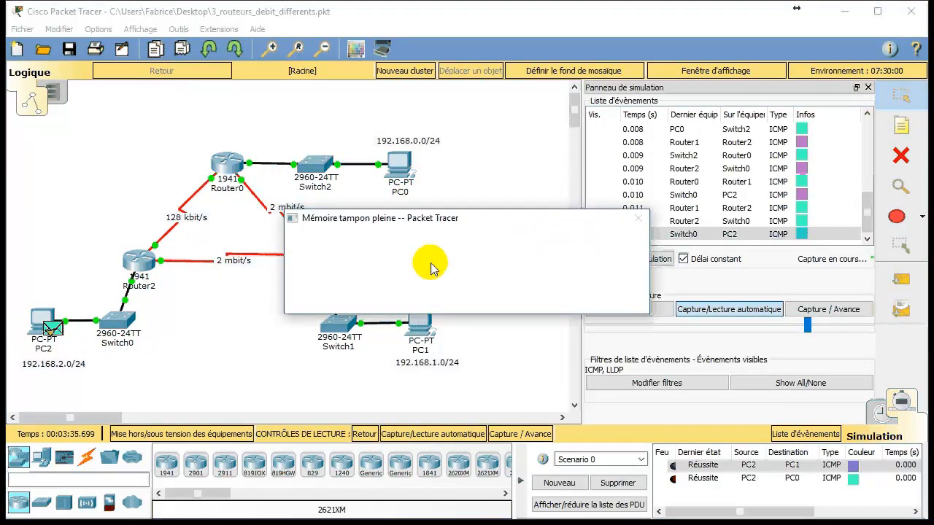
Clear the full event list and delete the 2 mbit/s link between Router2 and Router1
{"action": "left_click", "coordinate": [409, 294]}
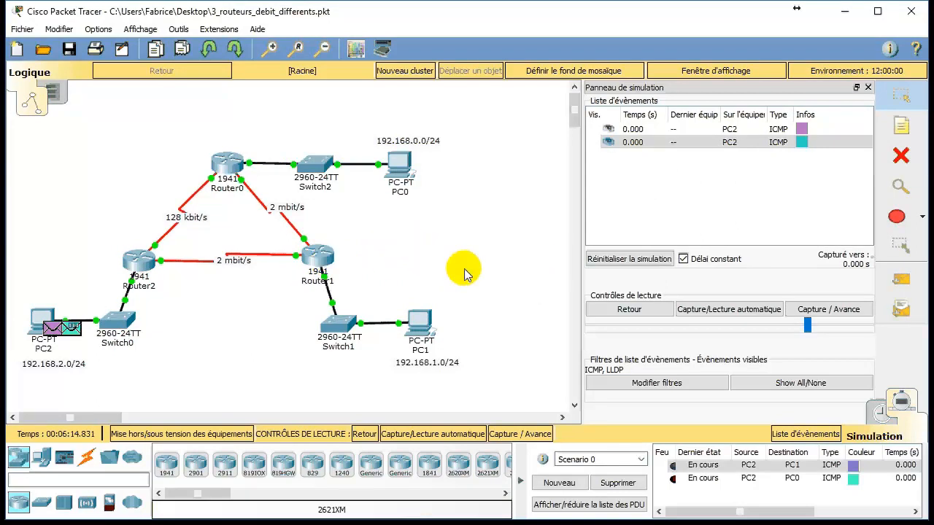
{"action": "left_click", "coordinate": [901, 155]}
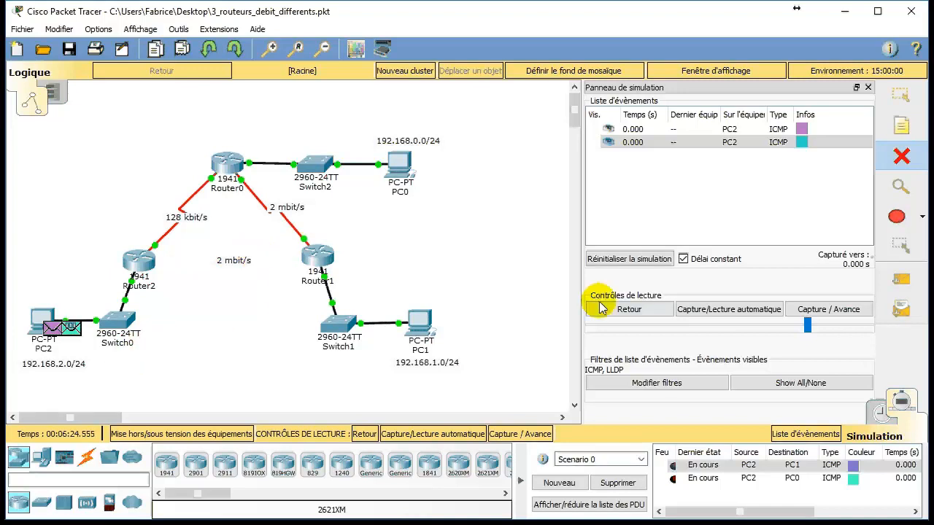
Run the automatic capture, pausing at PC0 and PC1, follow the ICMP replies back to PC2, and clear the event list
{"action": "left_click", "coordinate": [744, 315]}
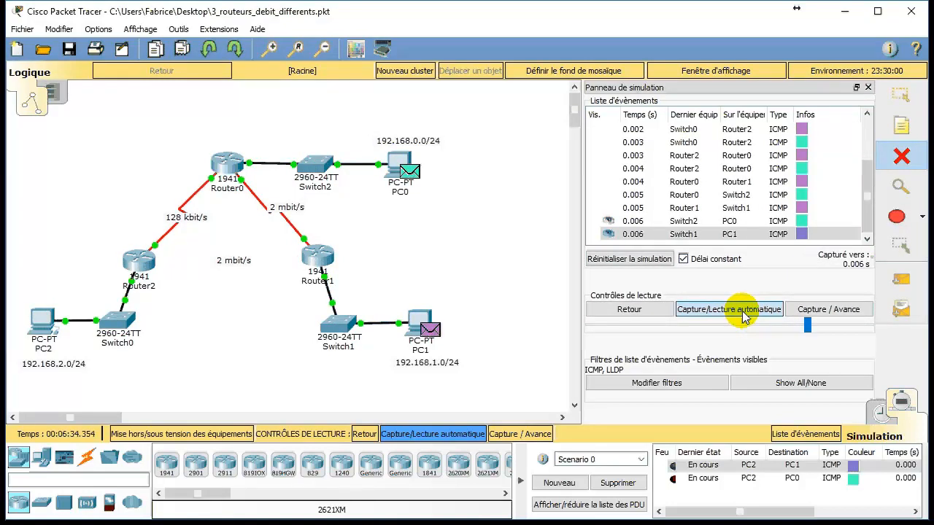
{"action": "left_click", "coordinate": [743, 314]}
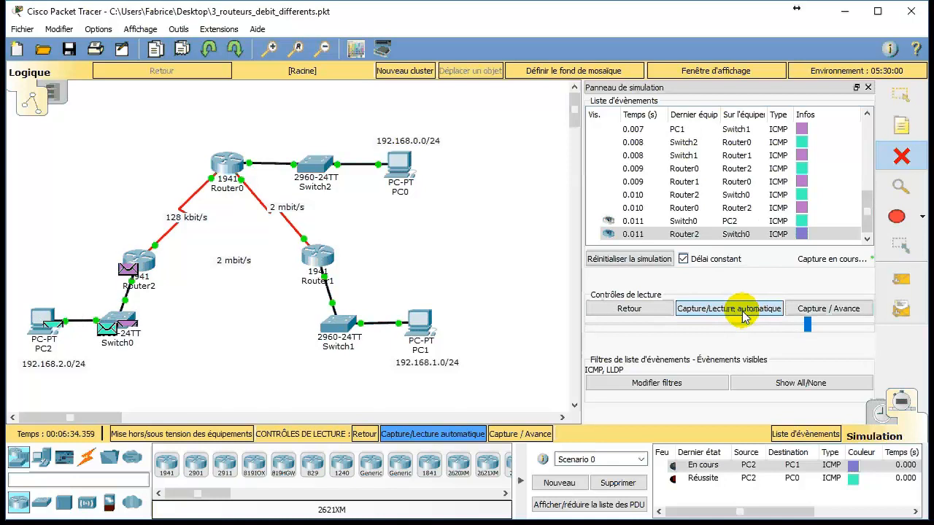
{"action": "left_click", "coordinate": [743, 316]}
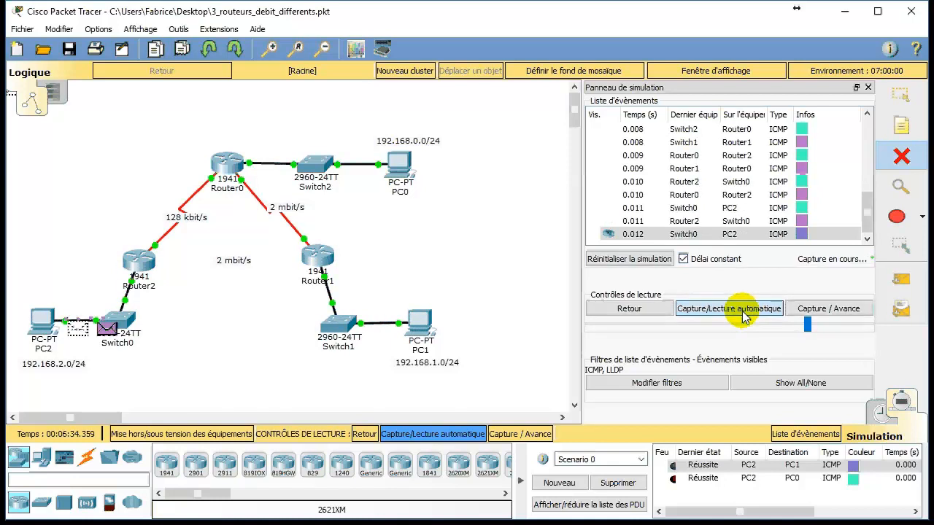
{"action": "left_click", "coordinate": [743, 316]}
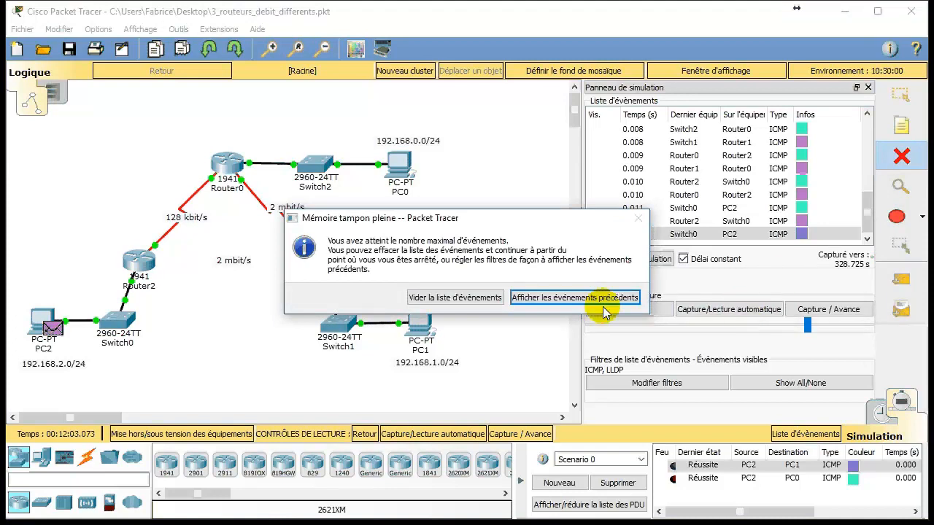
{"action": "left_click", "coordinate": [439, 297]}
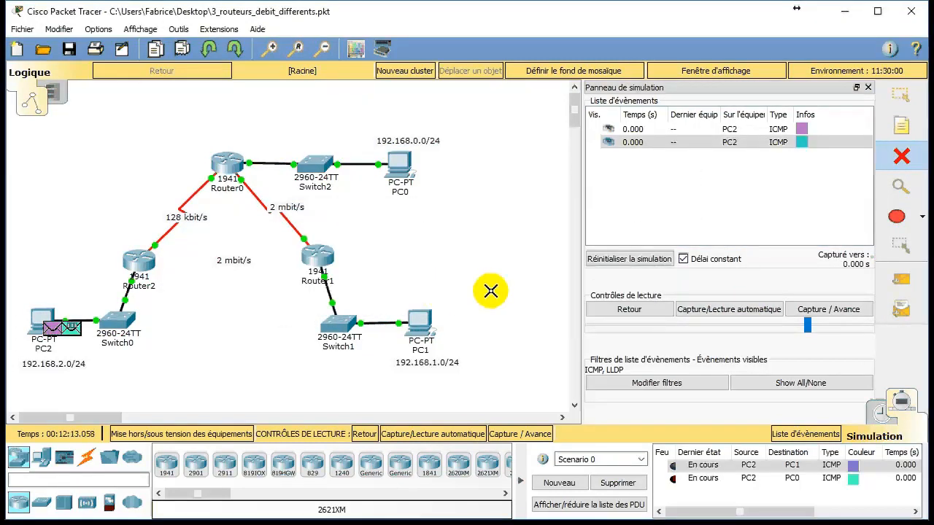